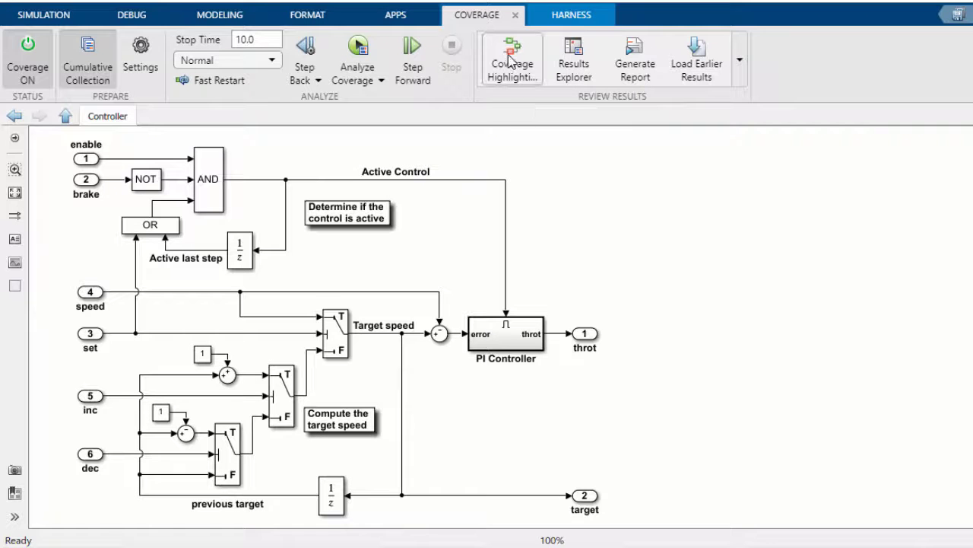
Overlay coverage highlighting on the controller diagram and jump to the coverage report summary.
{"action": "left_click", "coordinate": [510, 61]}
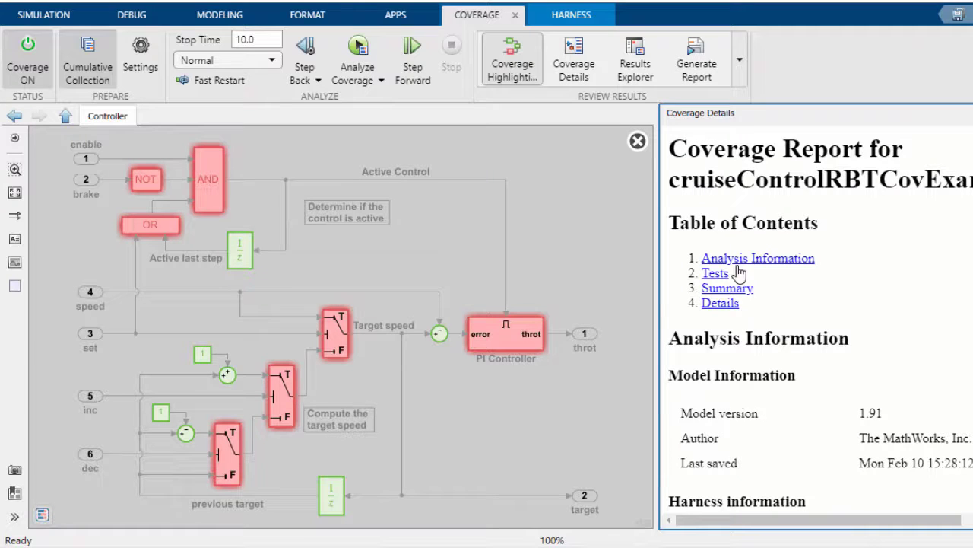
{"action": "left_click", "coordinate": [727, 289]}
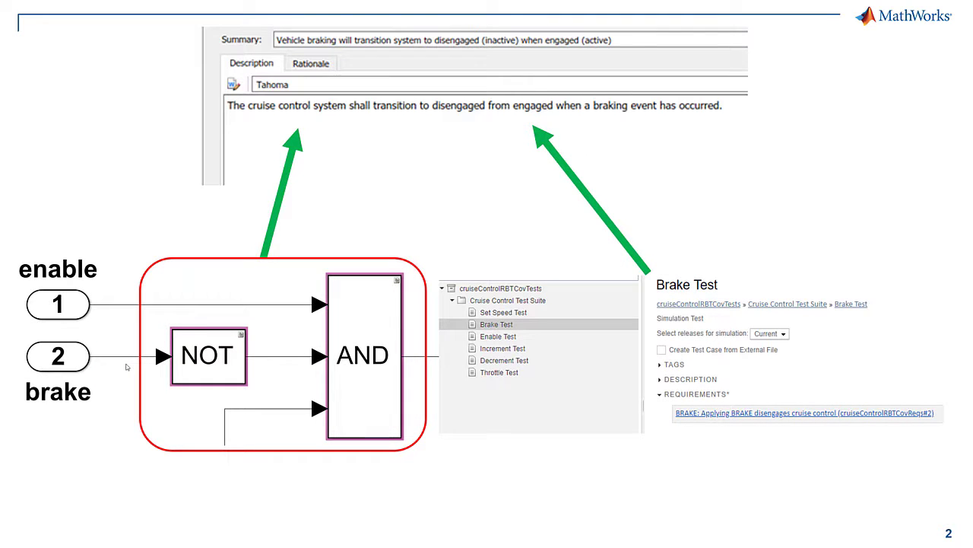
Advance past the slide tracing brake logic and Brake Test to their requirement.
{"action": "key", "text": "Right"}
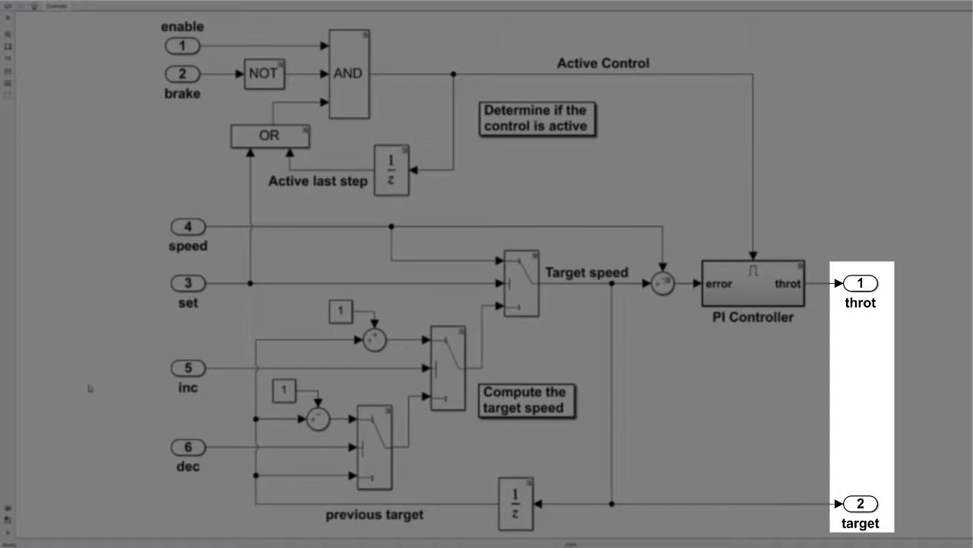
Select the throt, target, brake and speed ports, then show the Requirements perspective below the diagram.
{"action": "left_click", "coordinate": [868, 286]}
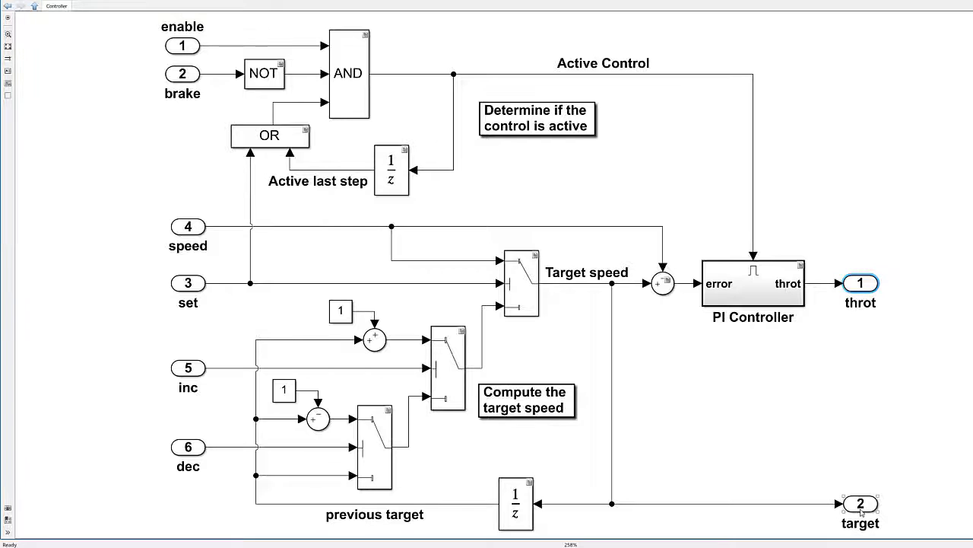
{"action": "left_click", "coordinate": [860, 503]}
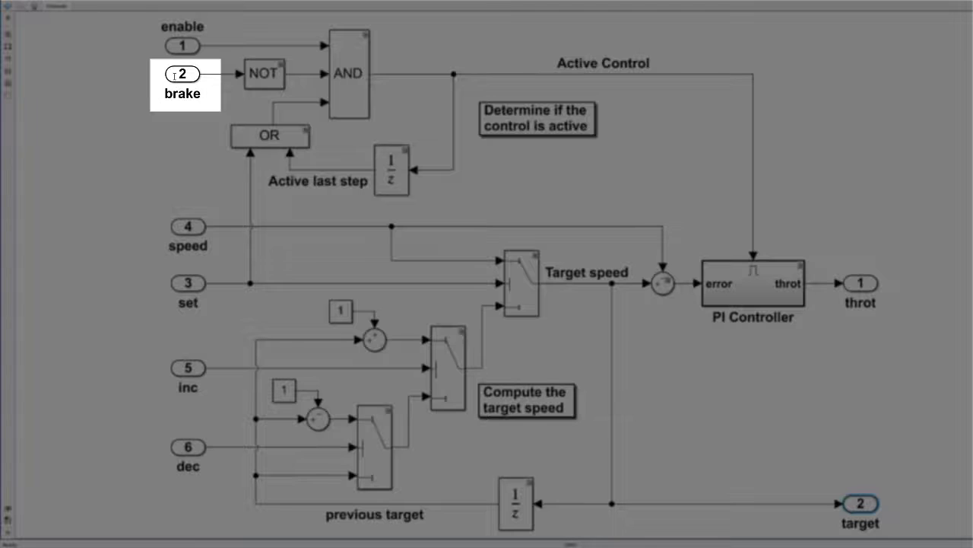
{"action": "left_click", "coordinate": [175, 76]}
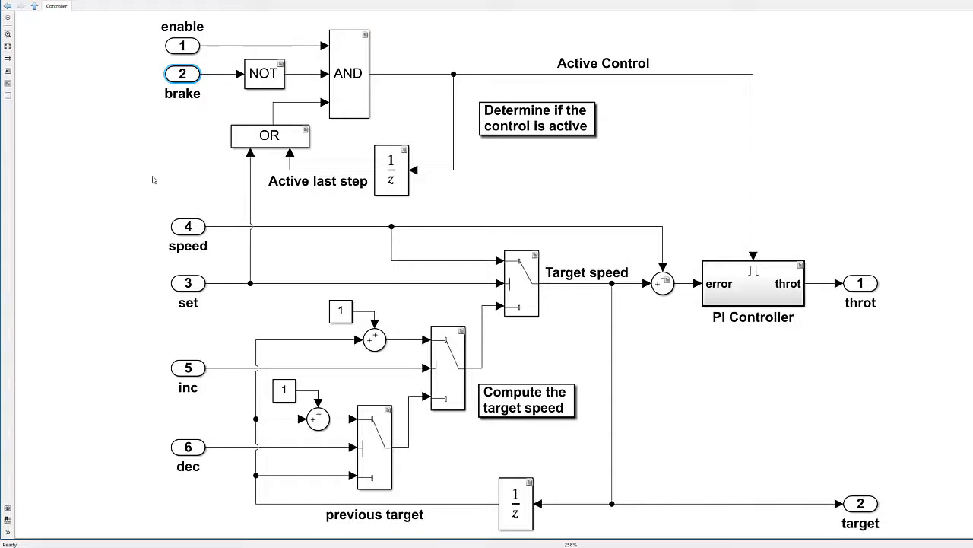
{"action": "left_click", "coordinate": [175, 227]}
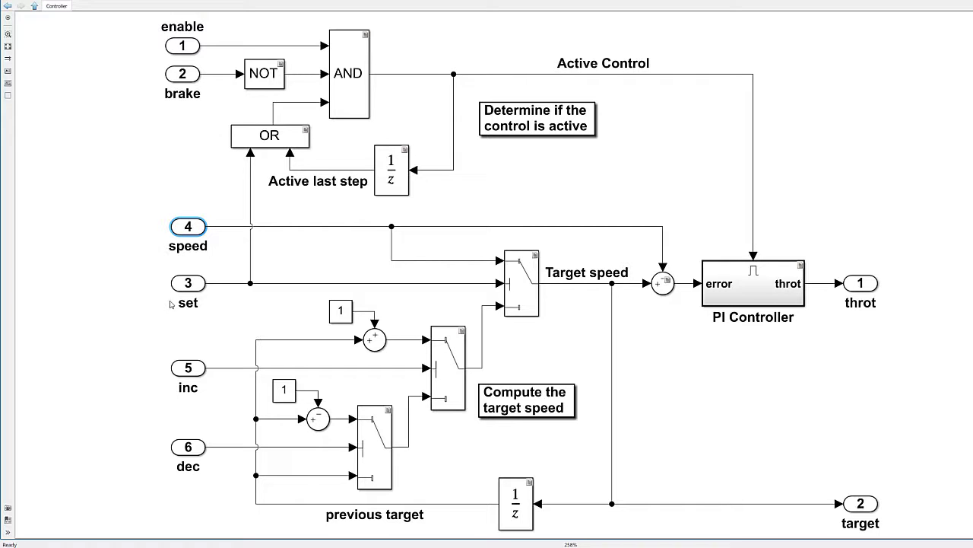
{"action": "left_click", "coordinate": [963, 532]}
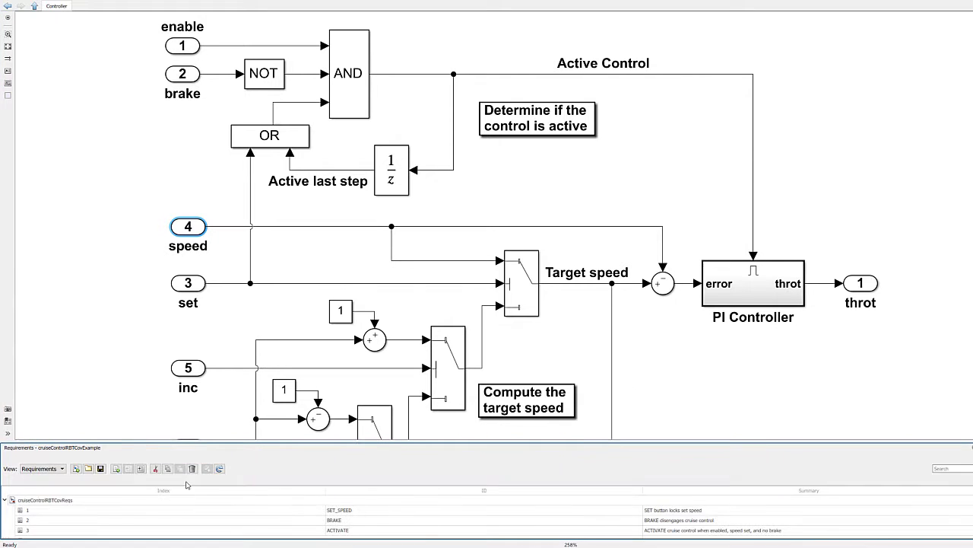
{"action": "left_click", "coordinate": [125, 507]}
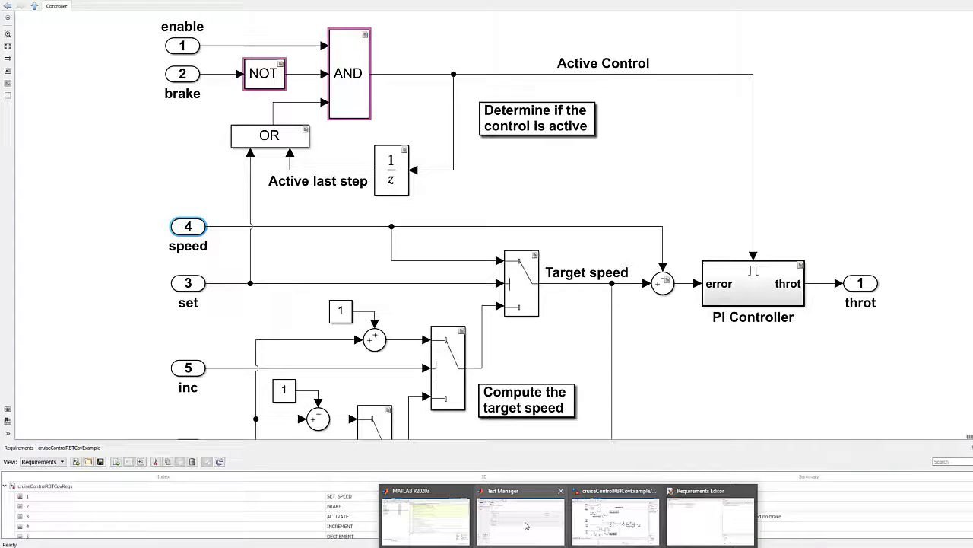
Run cruiseControlRBTCovTests in Test Manager, then reveal the brake logic and Brake Test on the slide.
{"action": "left_click", "coordinate": [523, 517]}
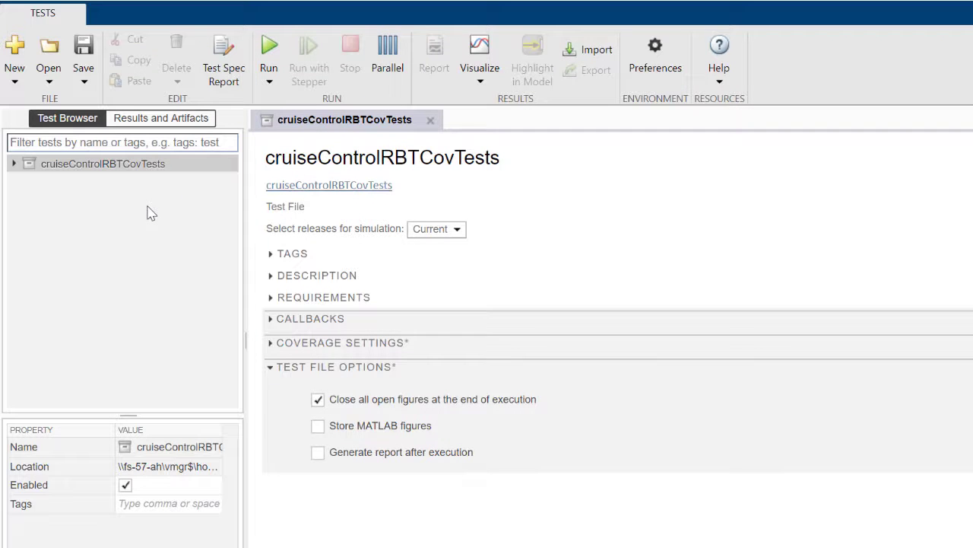
{"action": "left_click", "coordinate": [161, 164]}
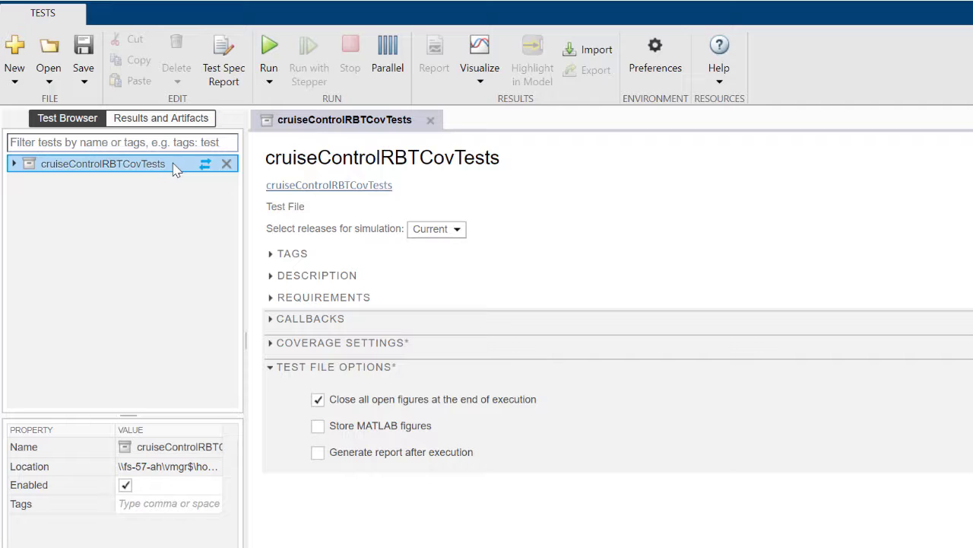
{"action": "left_click", "coordinate": [272, 49]}
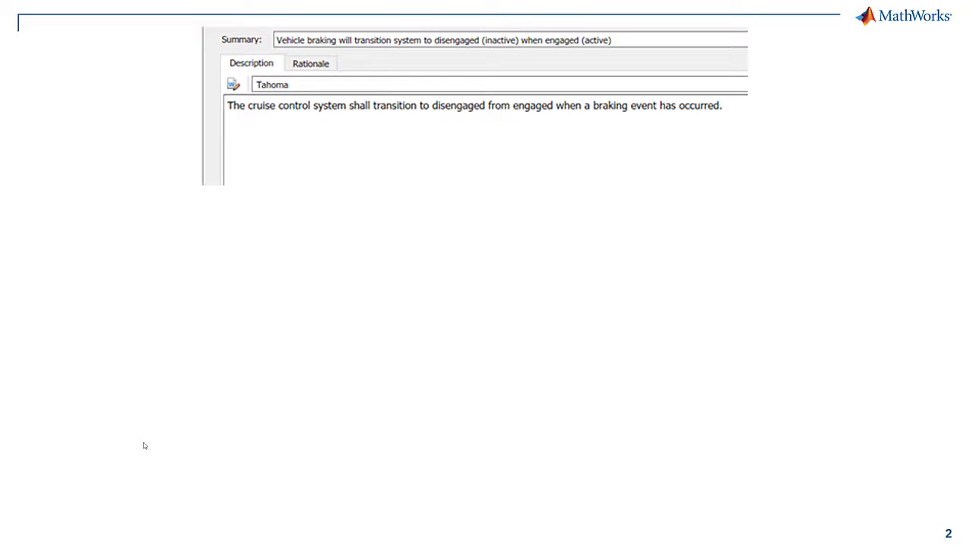
{"action": "left_click", "coordinate": [144, 445]}
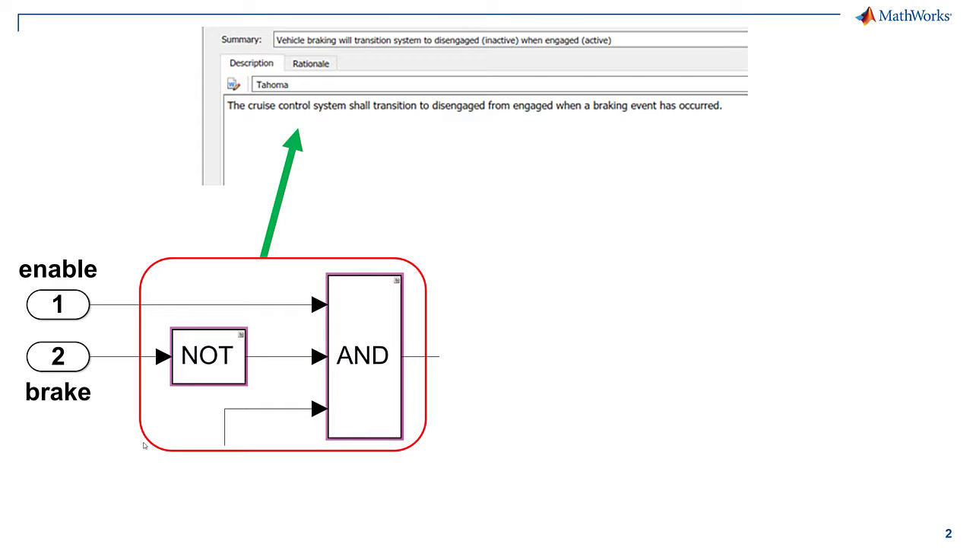
{"action": "left_click", "coordinate": [144, 445]}
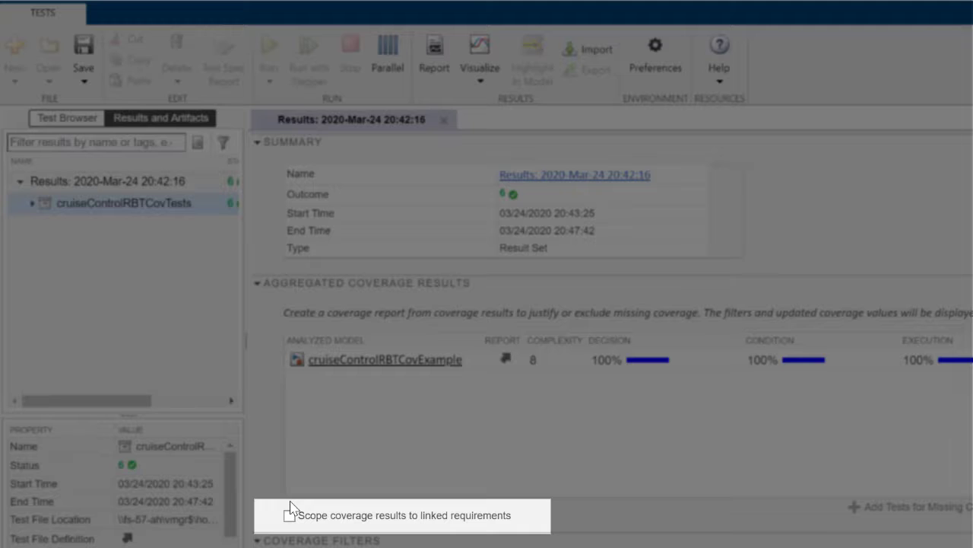
Enable 'Scope coverage results to linked requirements', dropping decision to 92% and execution to 88%.
{"action": "left_click", "coordinate": [290, 517]}
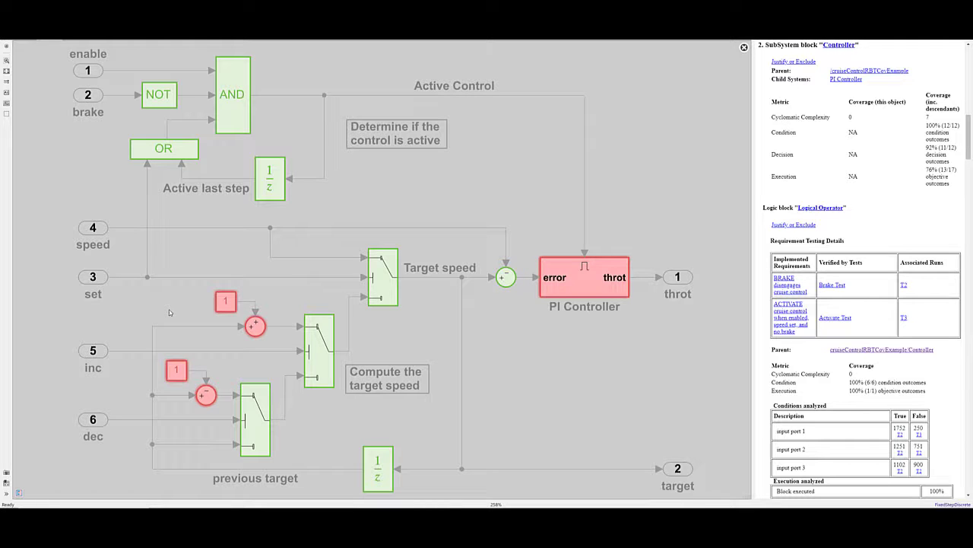
Select the upper sum block in the increment path on the coverage-highlighted controller.
{"action": "left_click", "coordinate": [257, 328]}
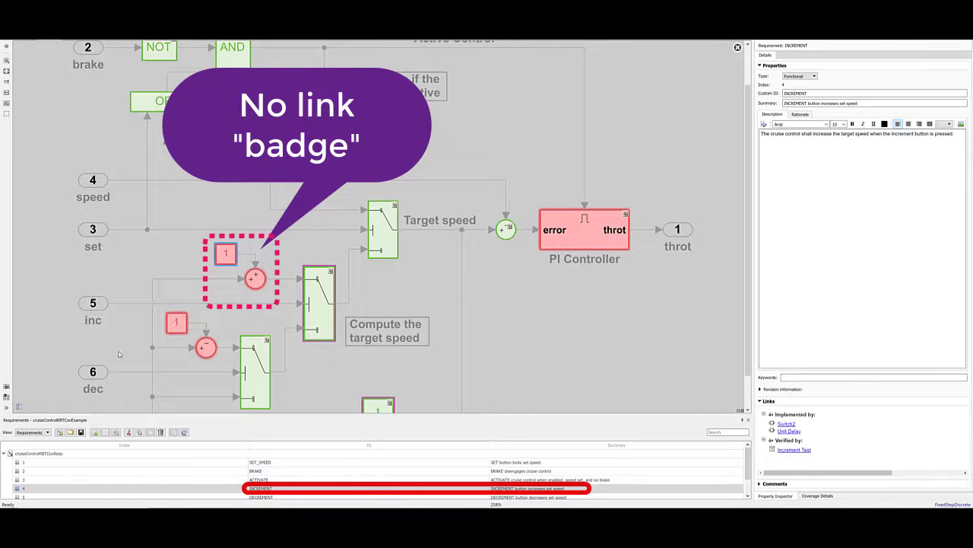
Pick the INCREMENT requirement and bring up the Requirements actions for the increment constant block.
{"action": "left_click", "coordinate": [159, 487]}
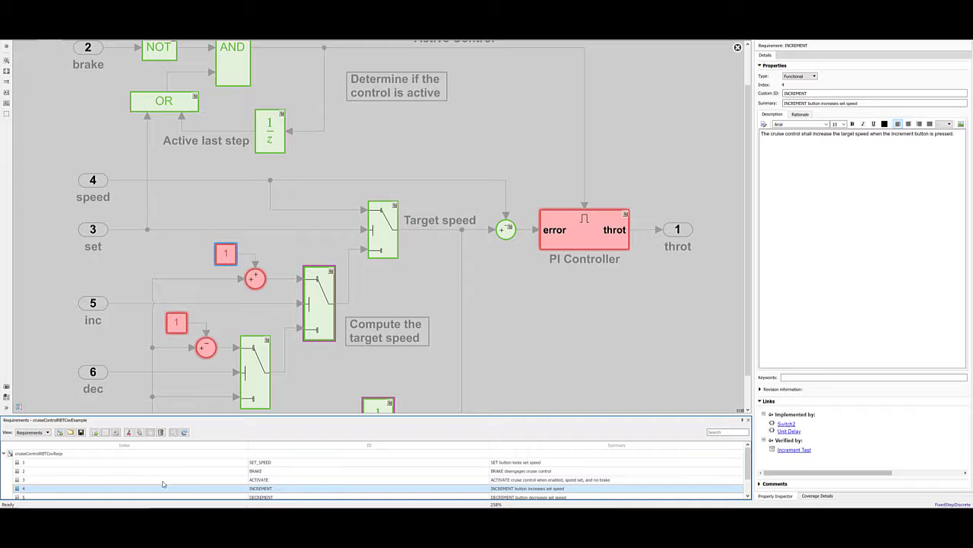
{"action": "left_click", "coordinate": [220, 261]}
{"action": "right_click", "coordinate": [221, 262]}
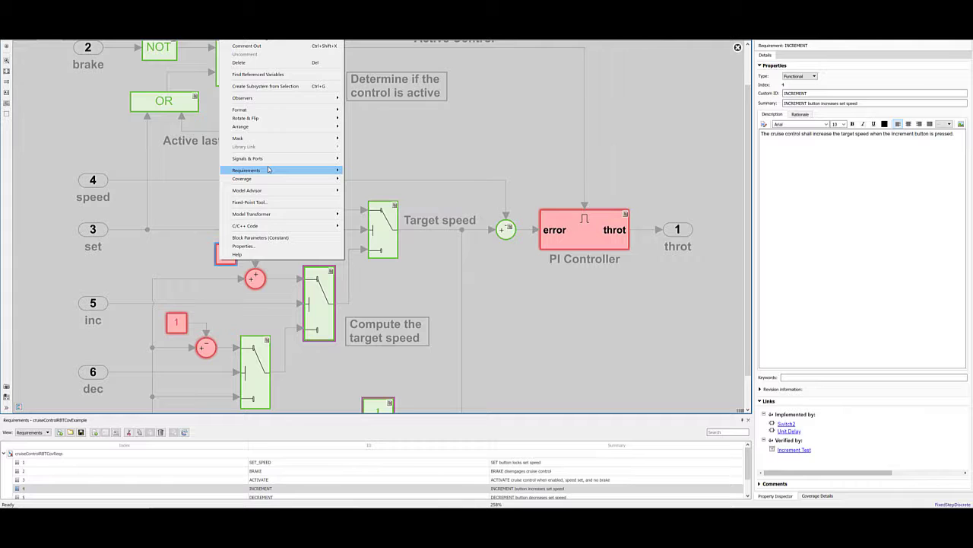
{"action": "mouse_move", "coordinate": [268, 170]}
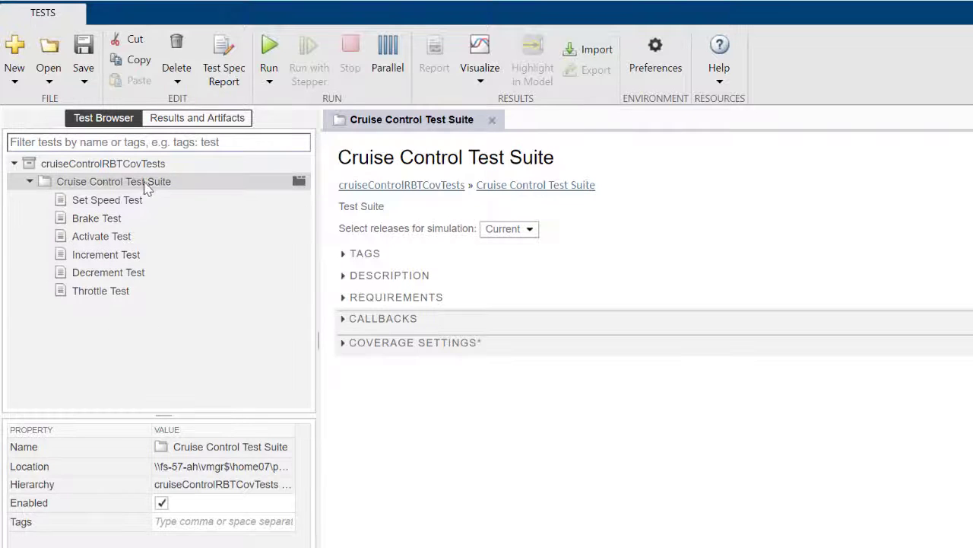
Link the constant block to INCREMENT and rerun the Cruise Control Test Suite.
{"action": "left_click", "coordinate": [145, 185]}
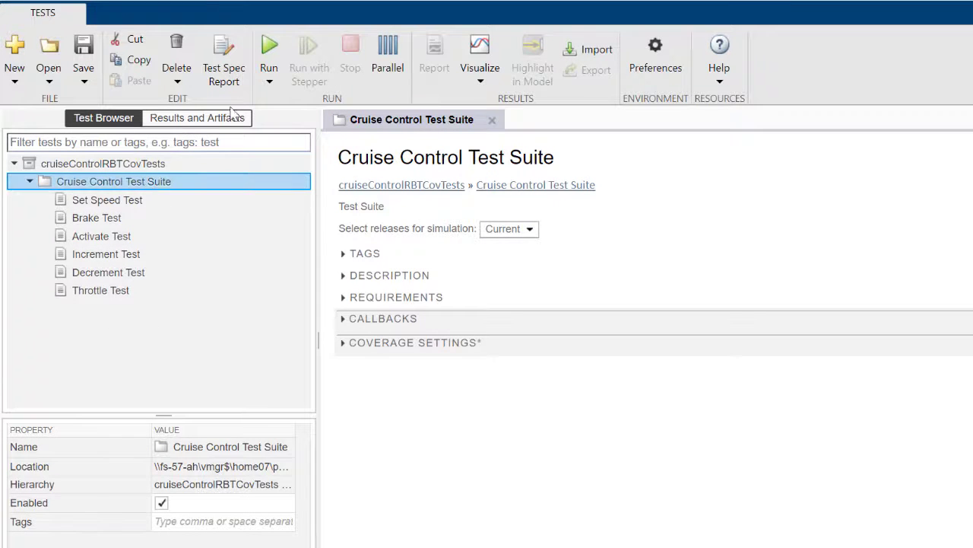
{"action": "left_click", "coordinate": [272, 55]}
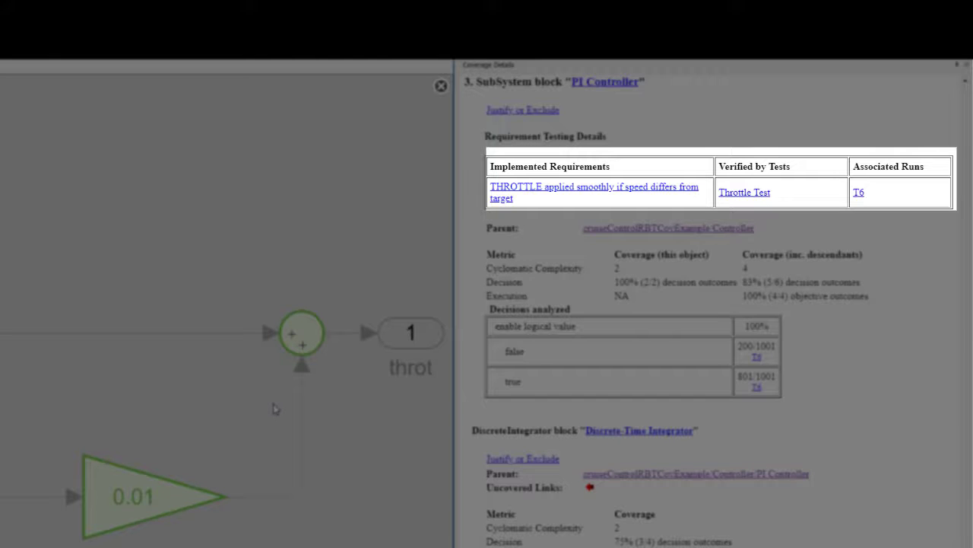
Trace the Discrete-Time Integrator's coverage details to its aggregated tests and open the Increment Test results.
{"action": "left_click", "coordinate": [339, 306]}
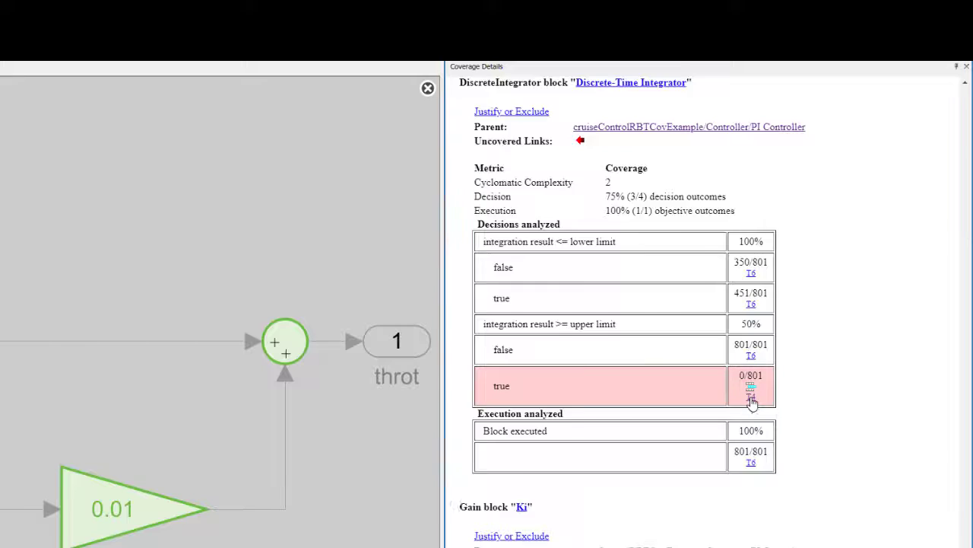
{"action": "left_click", "coordinate": [751, 396]}
{"action": "scroll", "coordinate": [760, 502], "scroll_direction": "up", "scroll_amount": 3}
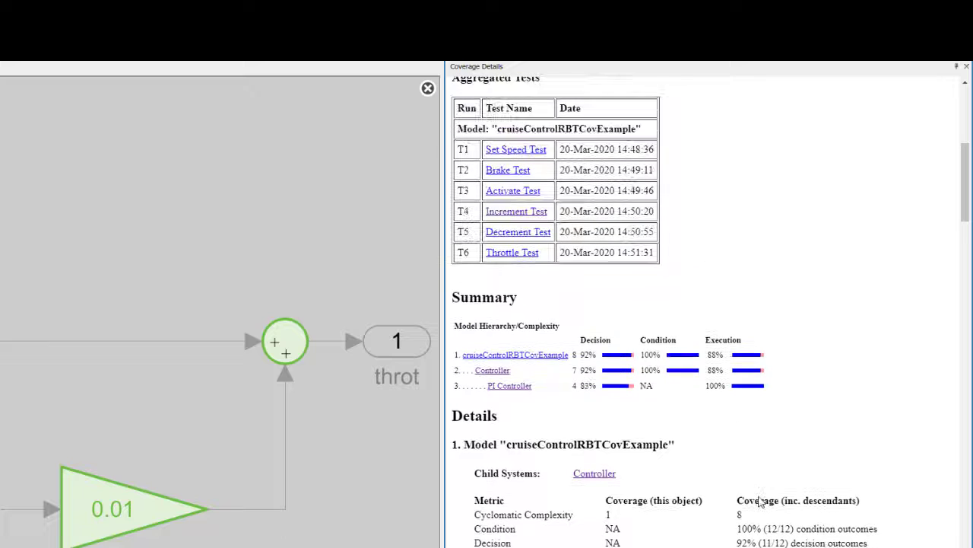
{"action": "scroll", "coordinate": [759, 500], "scroll_direction": "up", "scroll_amount": 2}
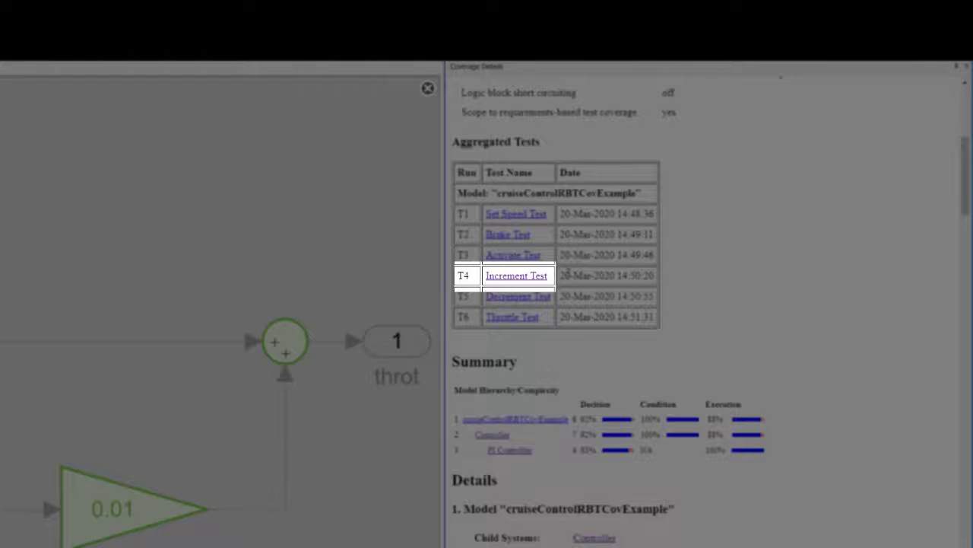
{"action": "left_click", "coordinate": [528, 277]}
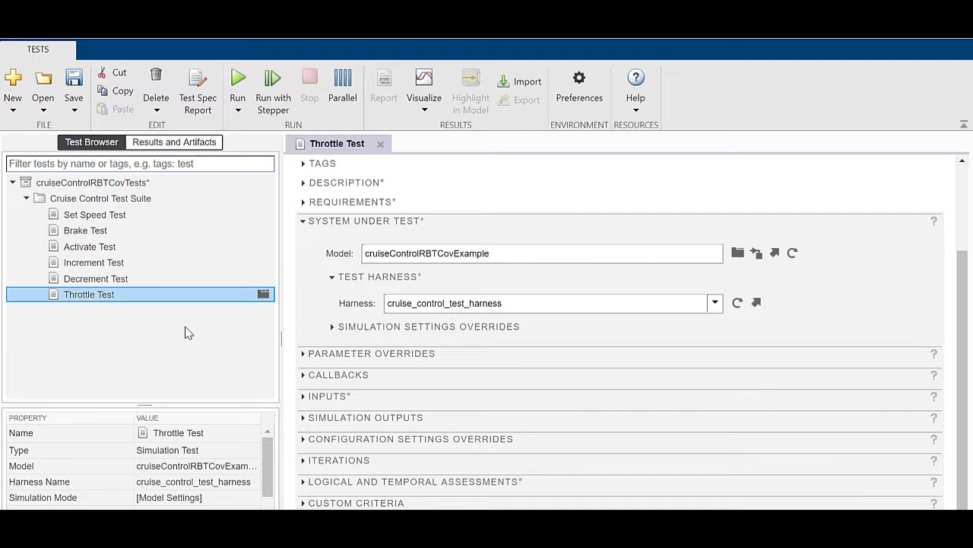
Run the Throttle Test from its Test Browser context menu.
{"action": "right_click", "coordinate": [186, 331]}
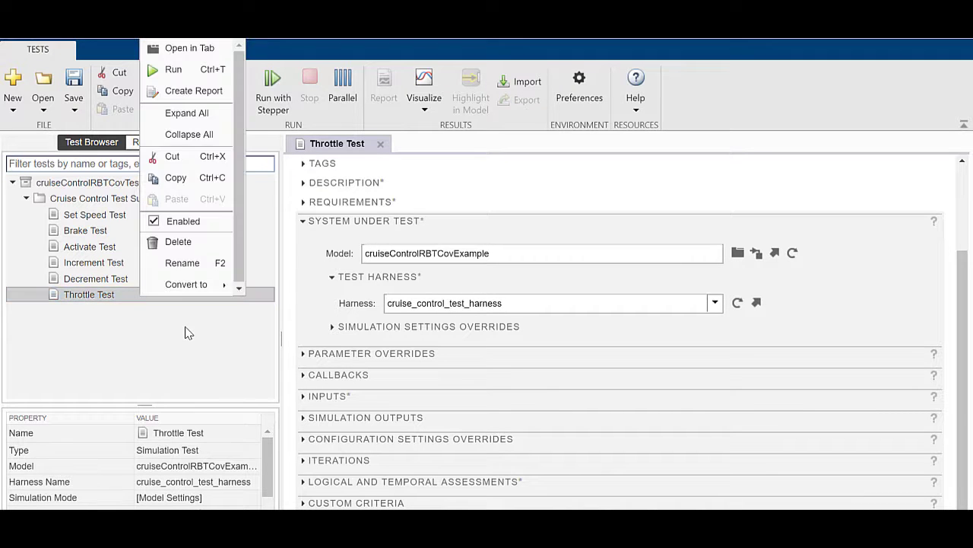
{"action": "left_click", "coordinate": [162, 74]}
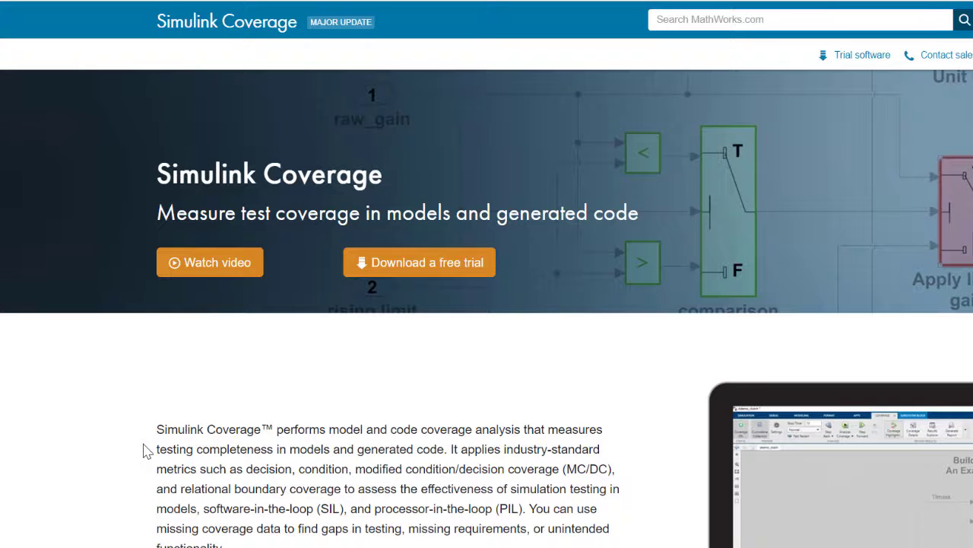
Scroll the Simulink Coverage page past Model Coverage, Code Coverage and Coverage Metrics to Explore Results and Generate Reports.
{"action": "scroll", "coordinate": [146, 449], "scroll_direction": "down", "scroll_amount": 3}
{"action": "scroll", "coordinate": [145, 450], "scroll_direction": "down", "scroll_amount": 5}
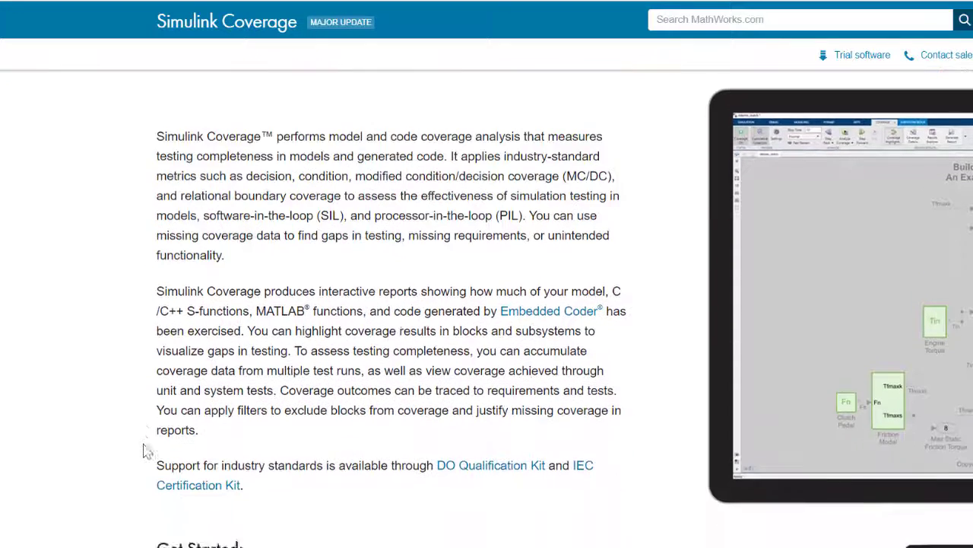
{"action": "scroll", "coordinate": [145, 450], "scroll_direction": "down", "scroll_amount": 10}
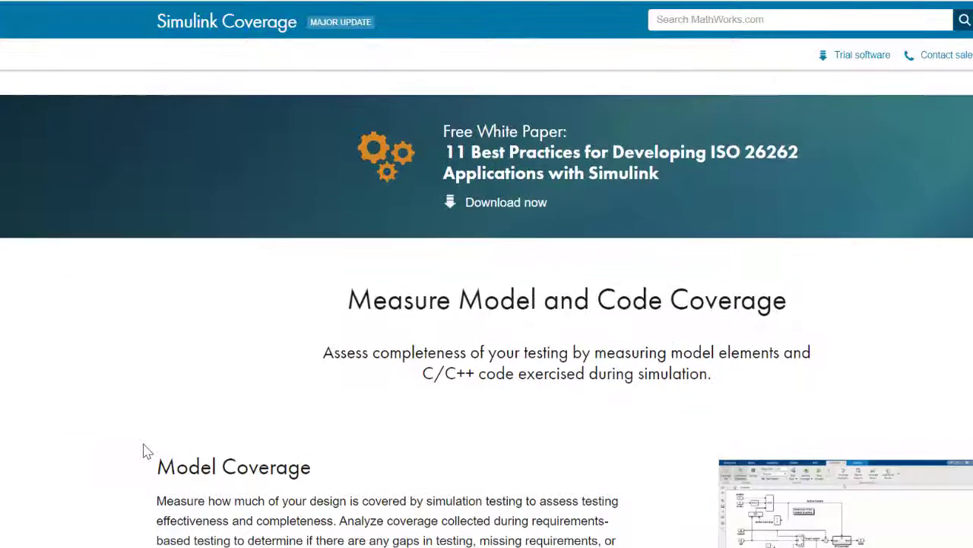
{"action": "scroll", "coordinate": [145, 448], "scroll_direction": "down", "scroll_amount": 9}
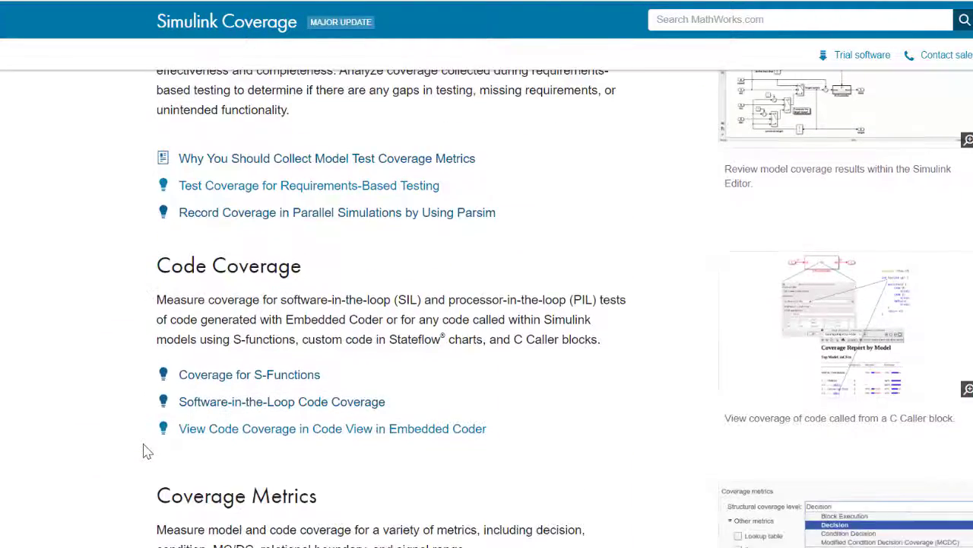